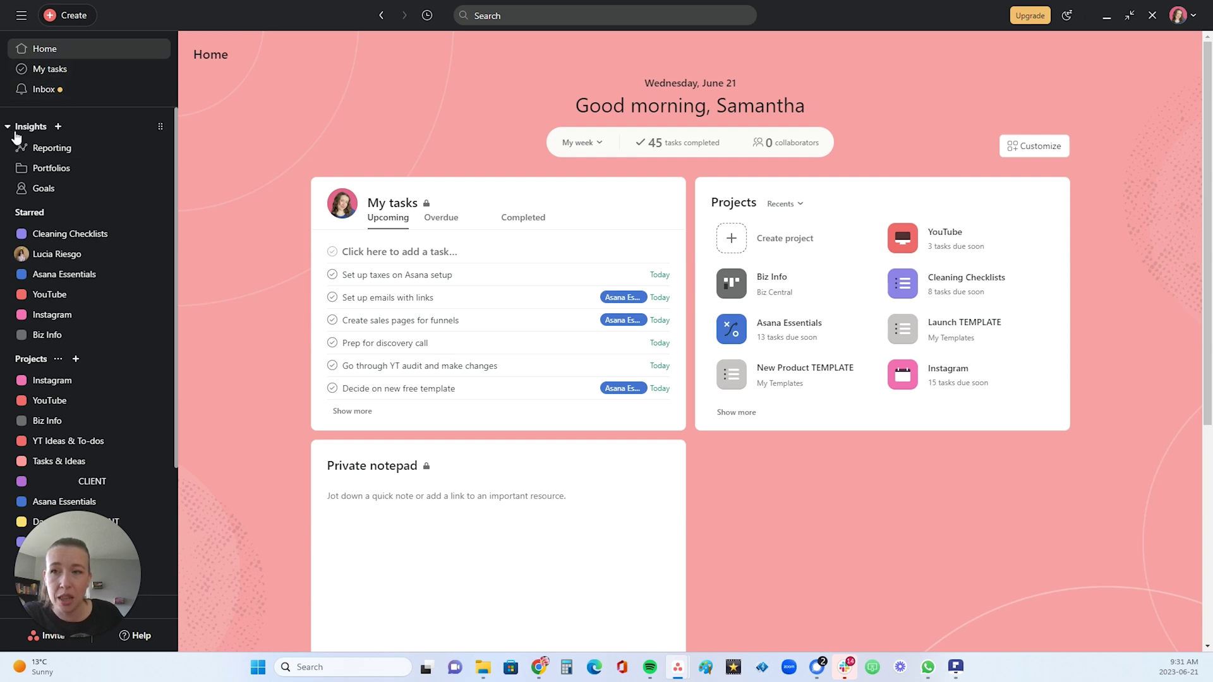
# - Collapse the Insights section and drag it from the top of the sidebar to below Teams
pyautogui.click(9, 127)
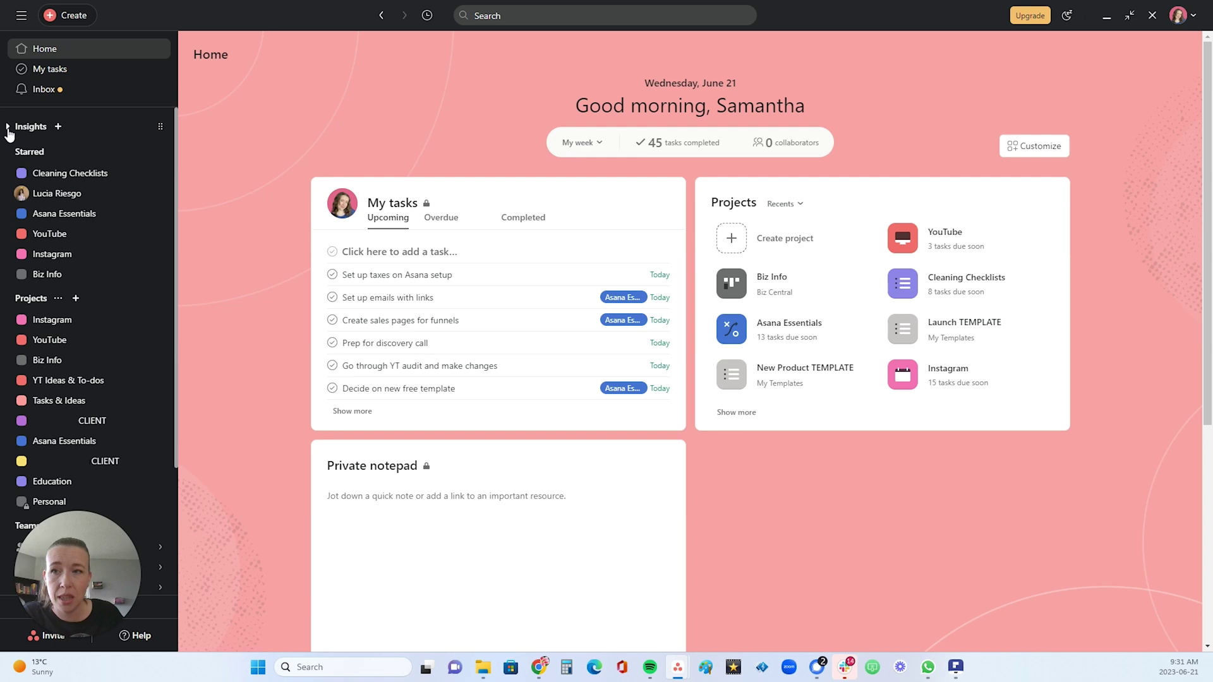
pyautogui.click(8, 128)
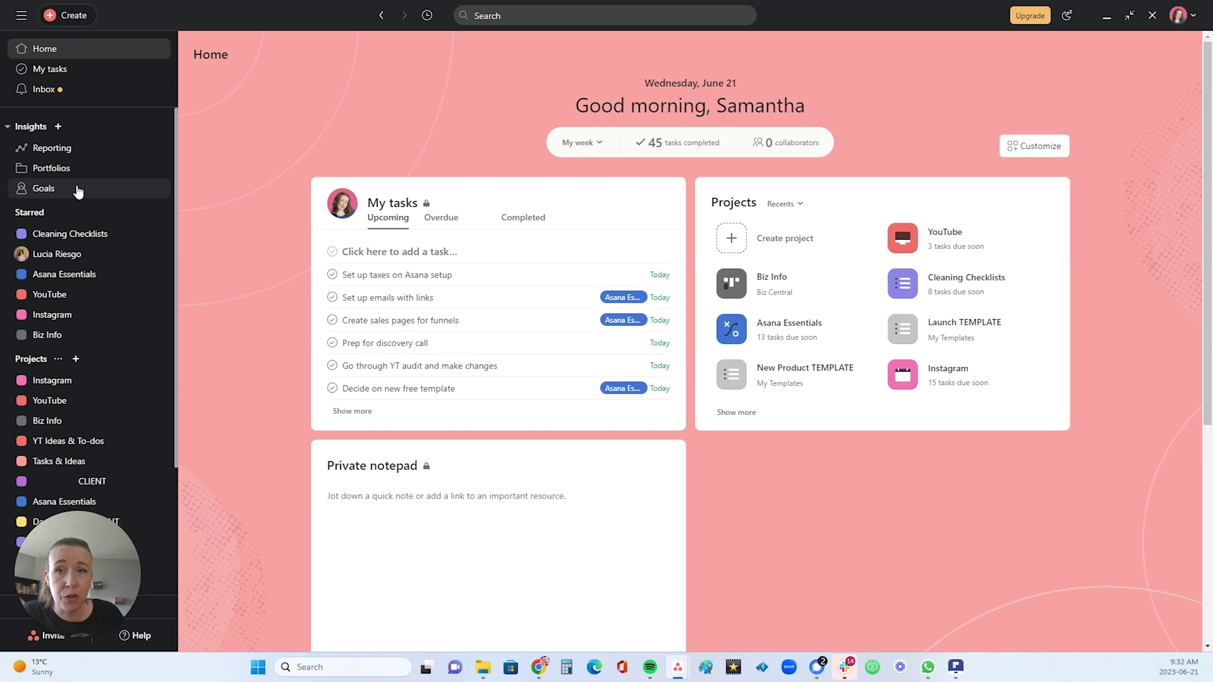
pyautogui.click(9, 127)
pyautogui.moveTo(106, 130); pyautogui.dragTo(124, 559)
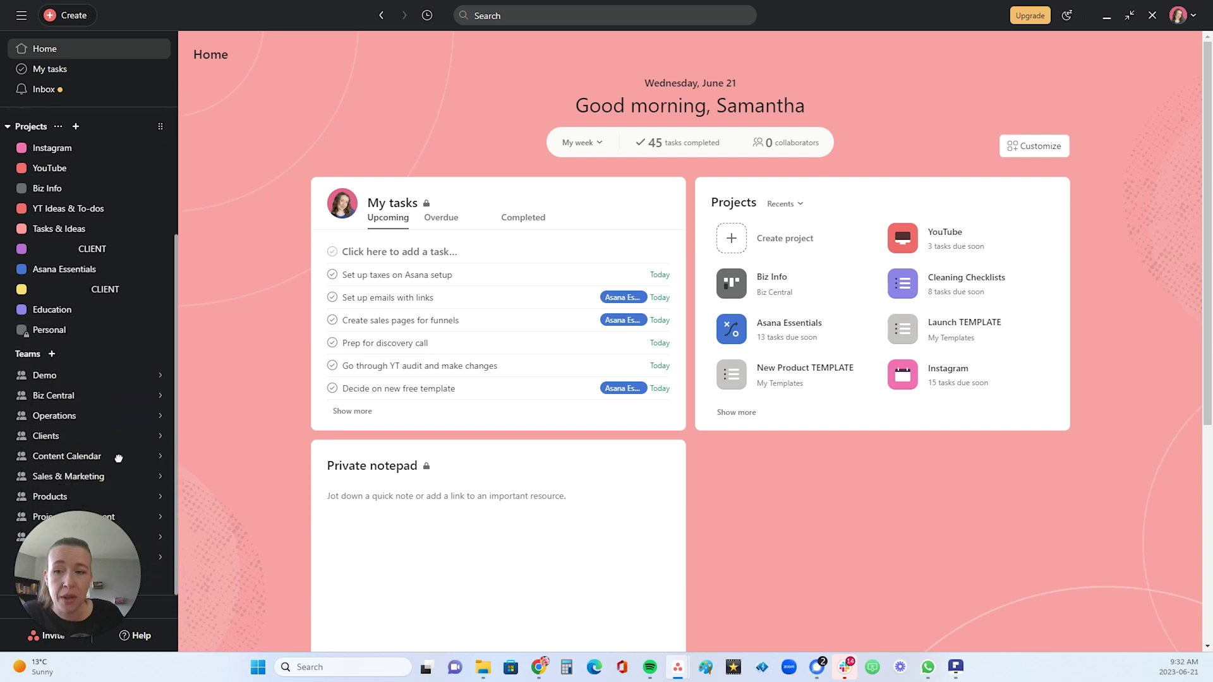
pyautogui.scroll(3, 165, 181)
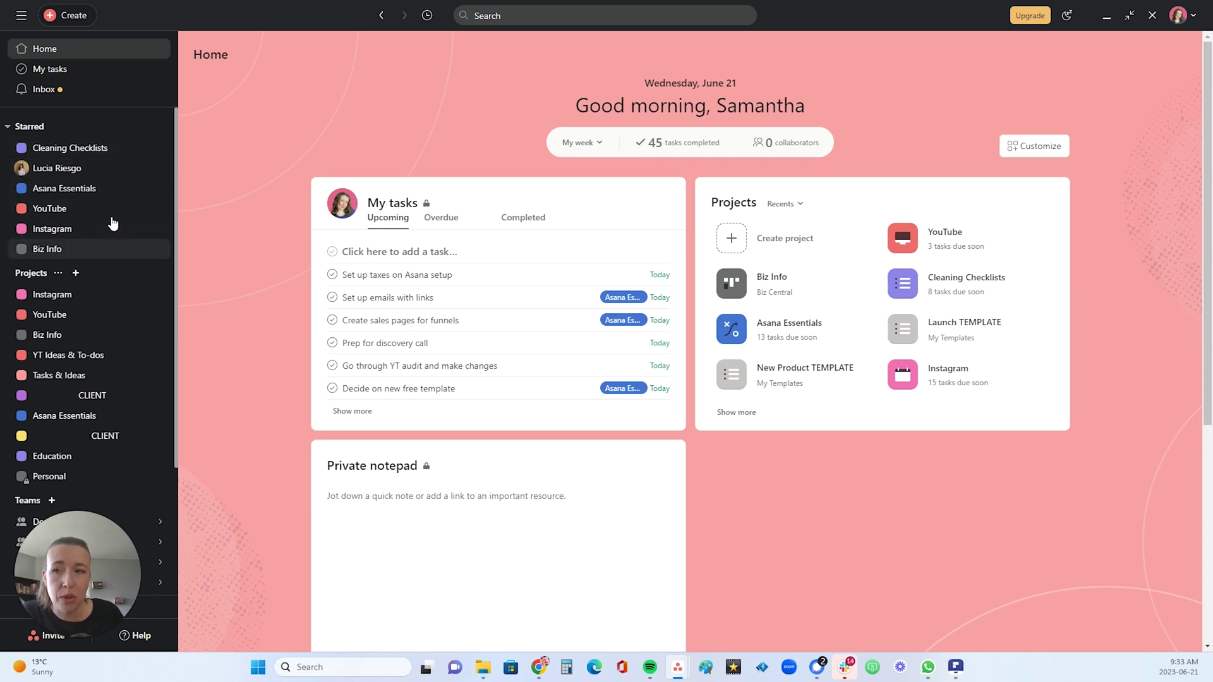
pyautogui.click(100, 177)
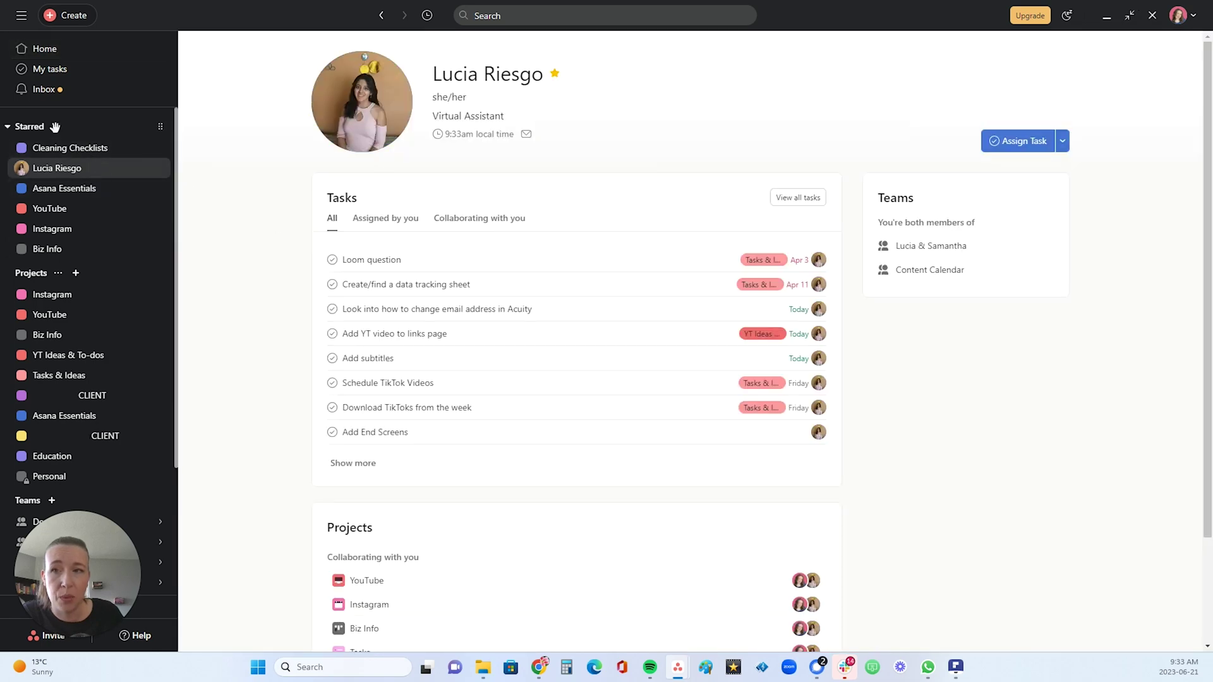
pyautogui.click(82, 55)
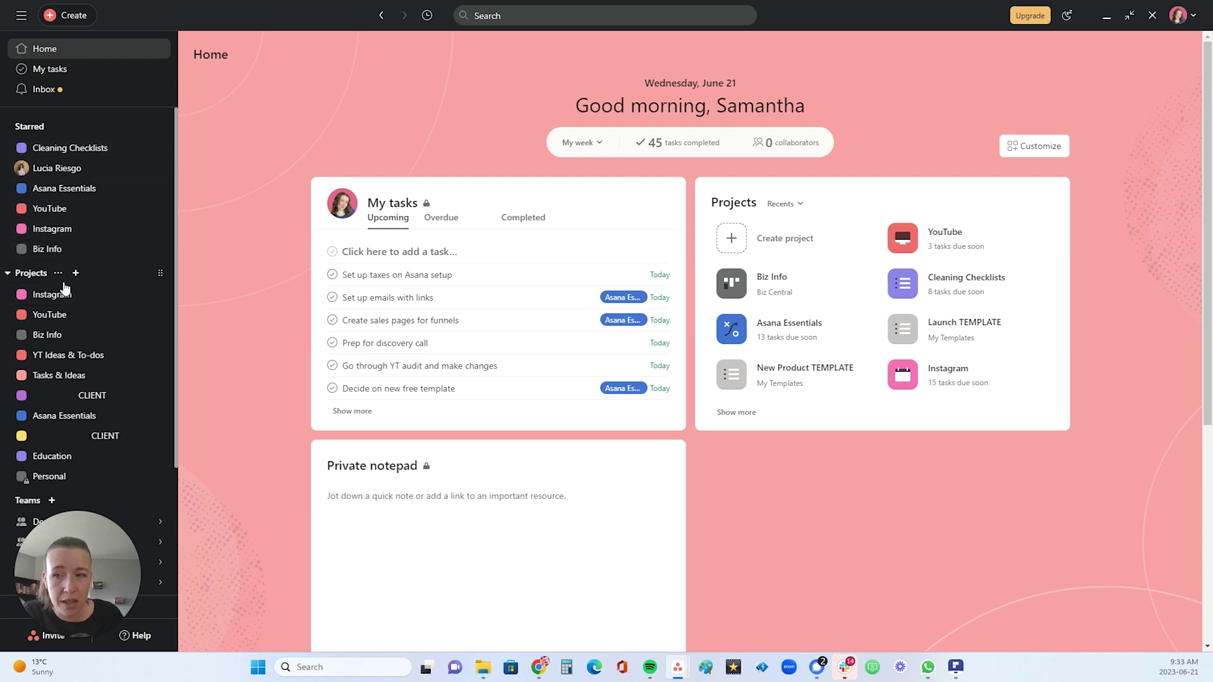
pyautogui.scroll(-1, 62, 285)
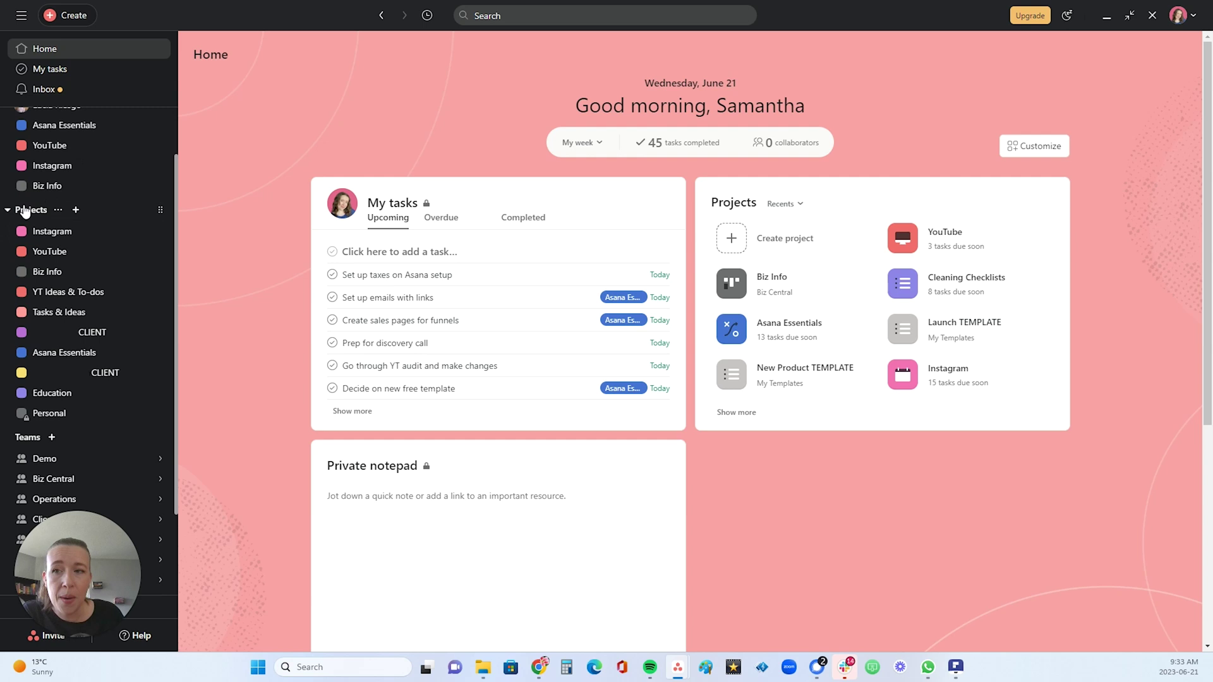
pyautogui.click(58, 210)
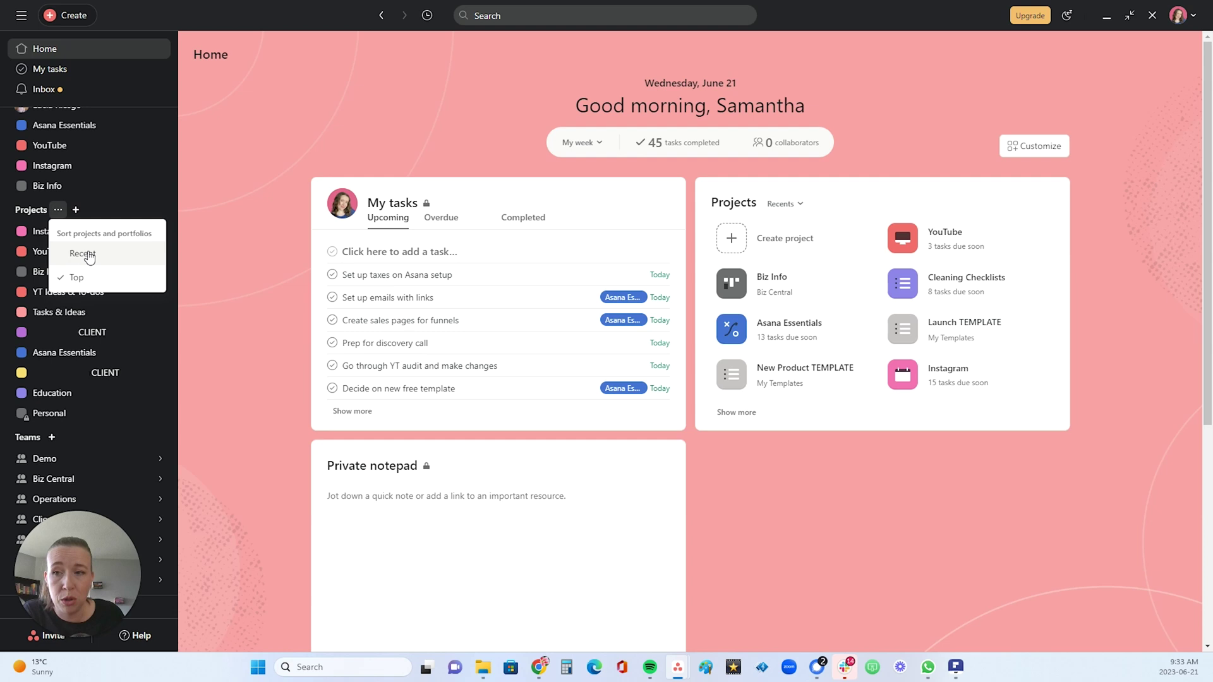
pyautogui.click(116, 212)
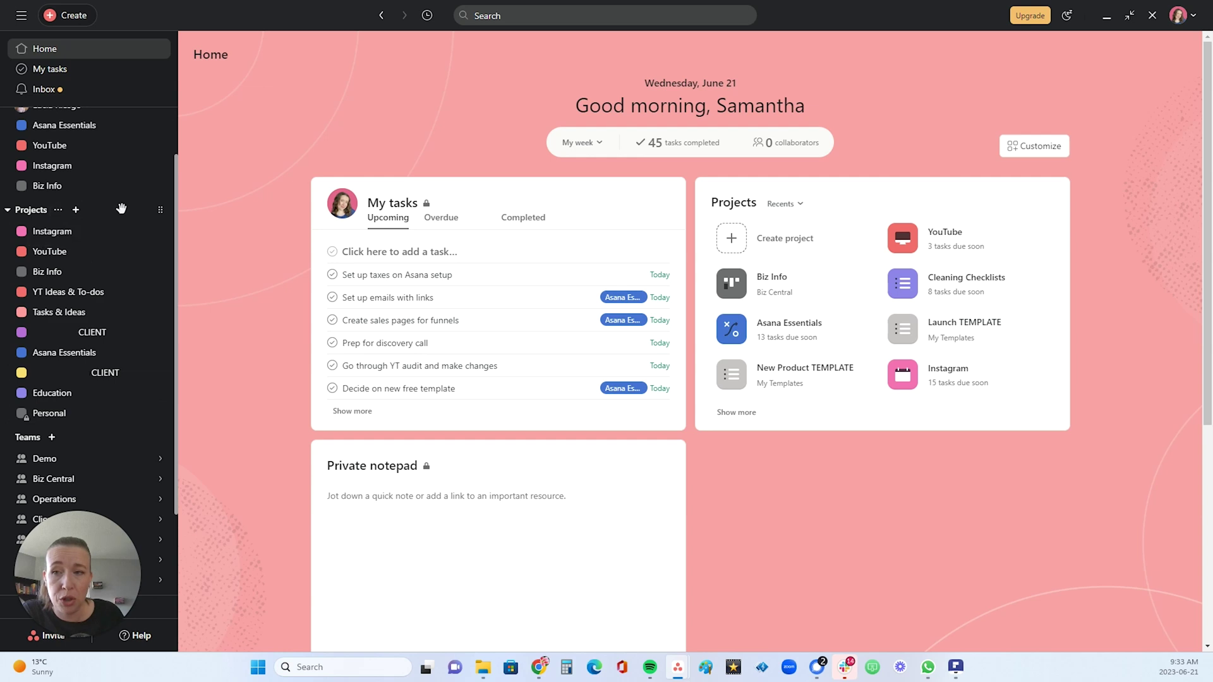
pyautogui.click(68, 213)
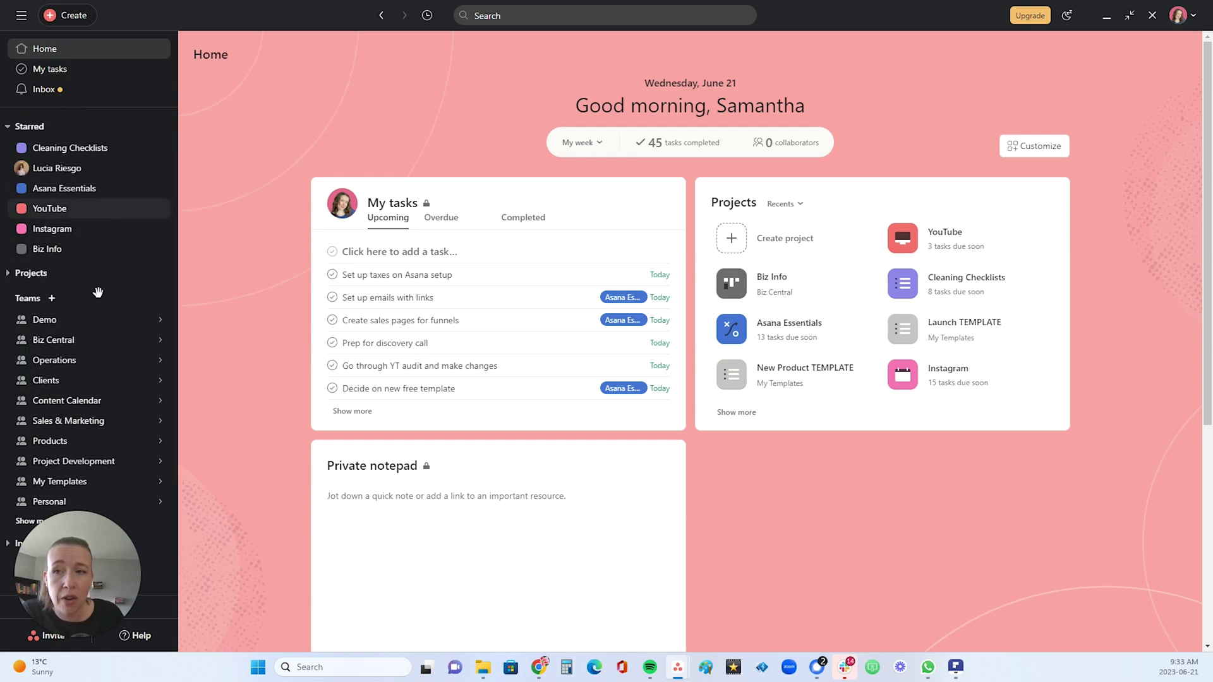
pyautogui.click(8, 275)
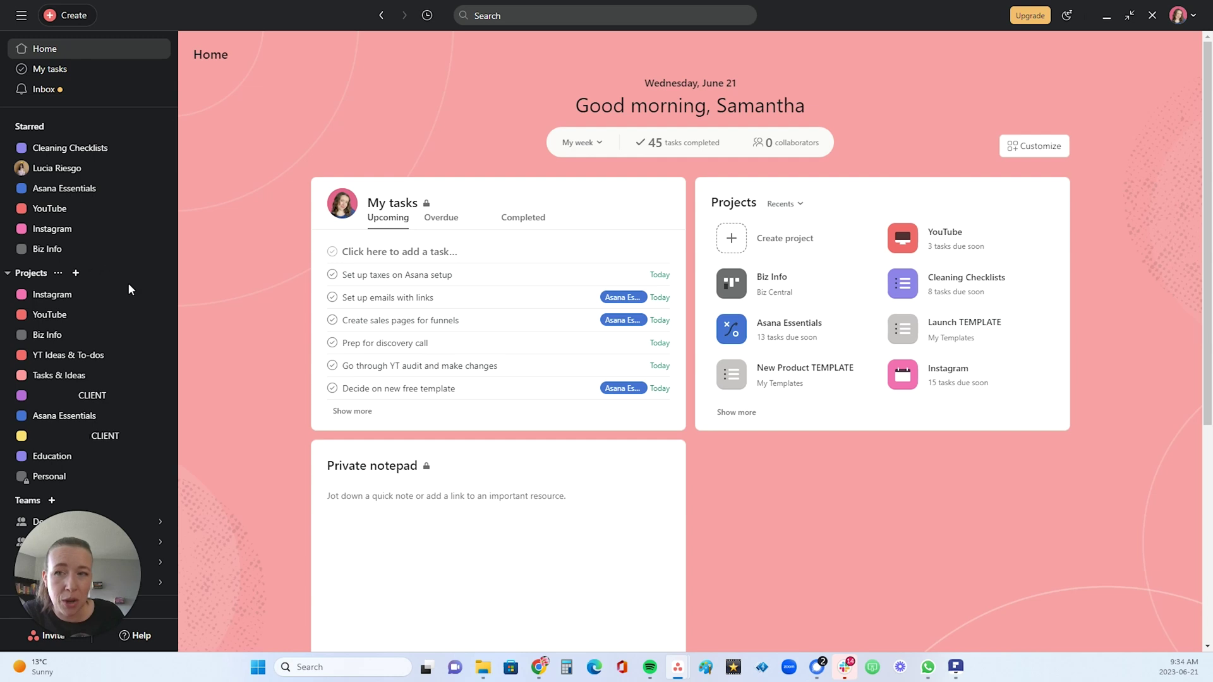
# - Preview the team flyouts, ending on Biz Central's list: Biz Info, Tasks & Ideas, Education
pyautogui.scroll(-3, 128, 286)
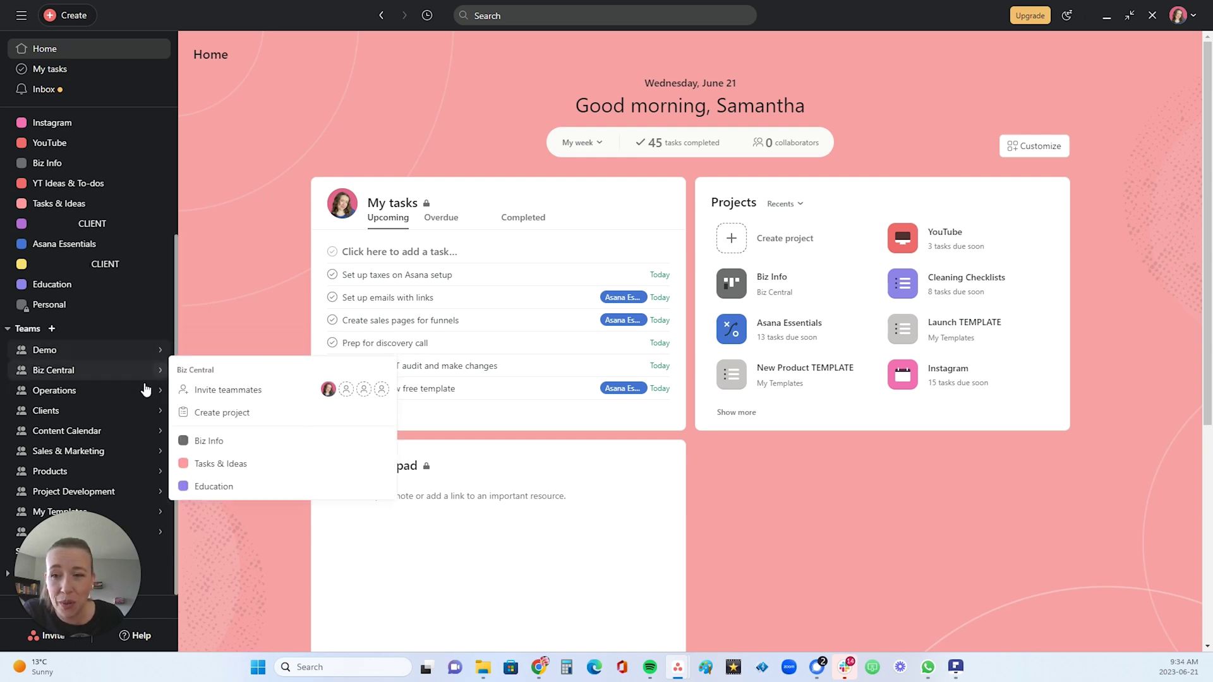
pyautogui.moveTo(132, 417)
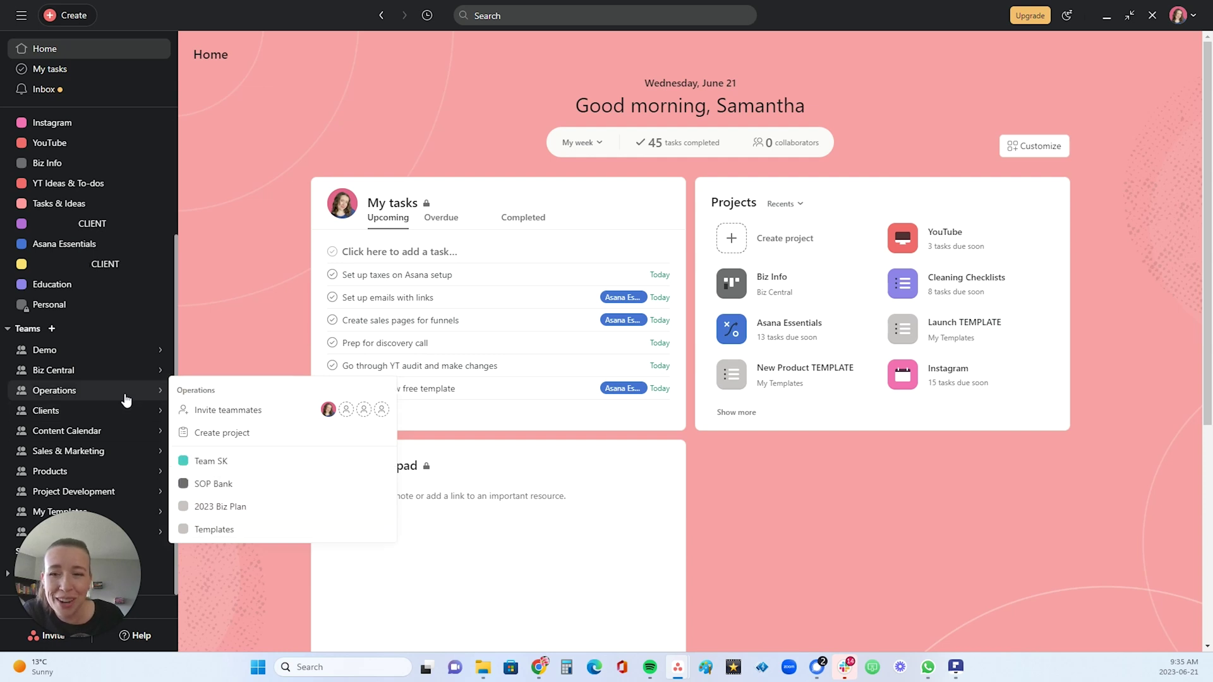
pyautogui.moveTo(116, 369)
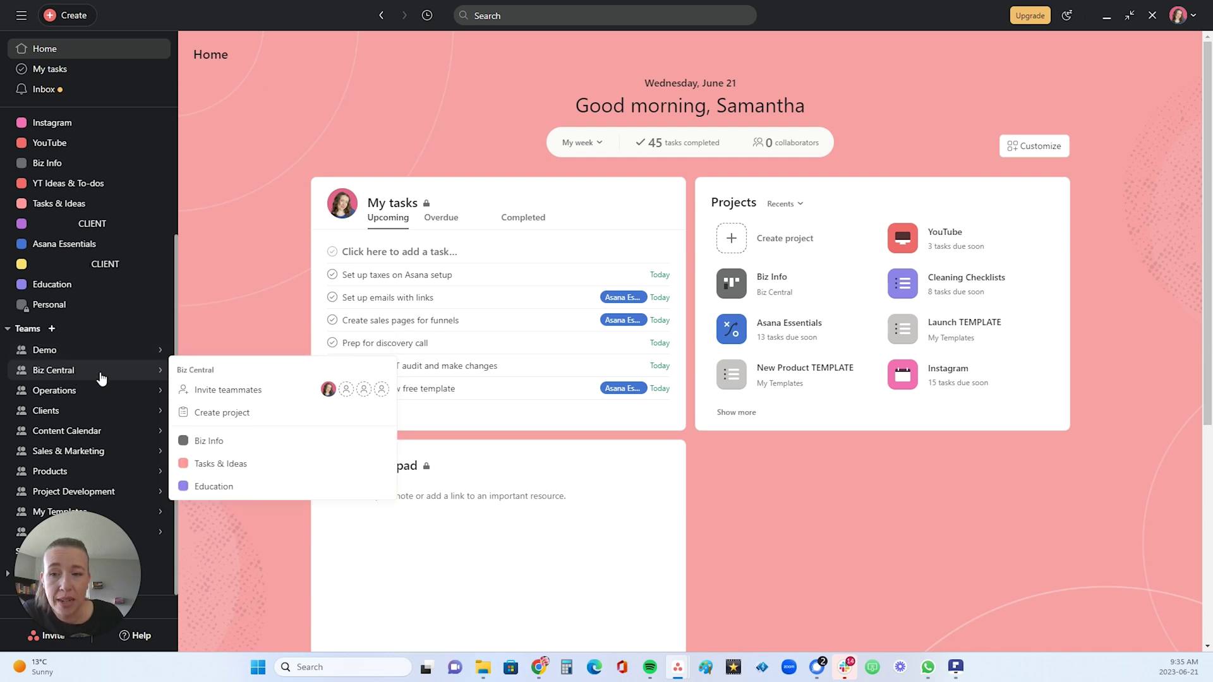
# - Open the Biz Central team page, filter to active projects, and try reordering Biz Info
pyautogui.click(52, 377)
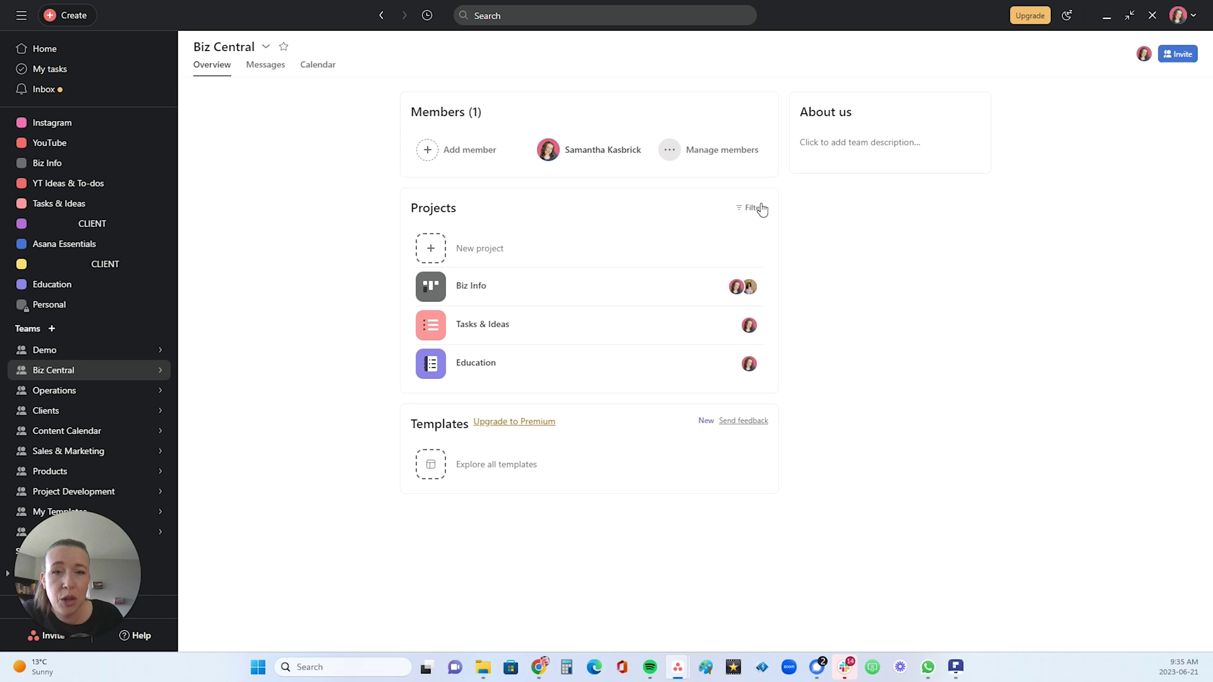
pyautogui.click(752, 212)
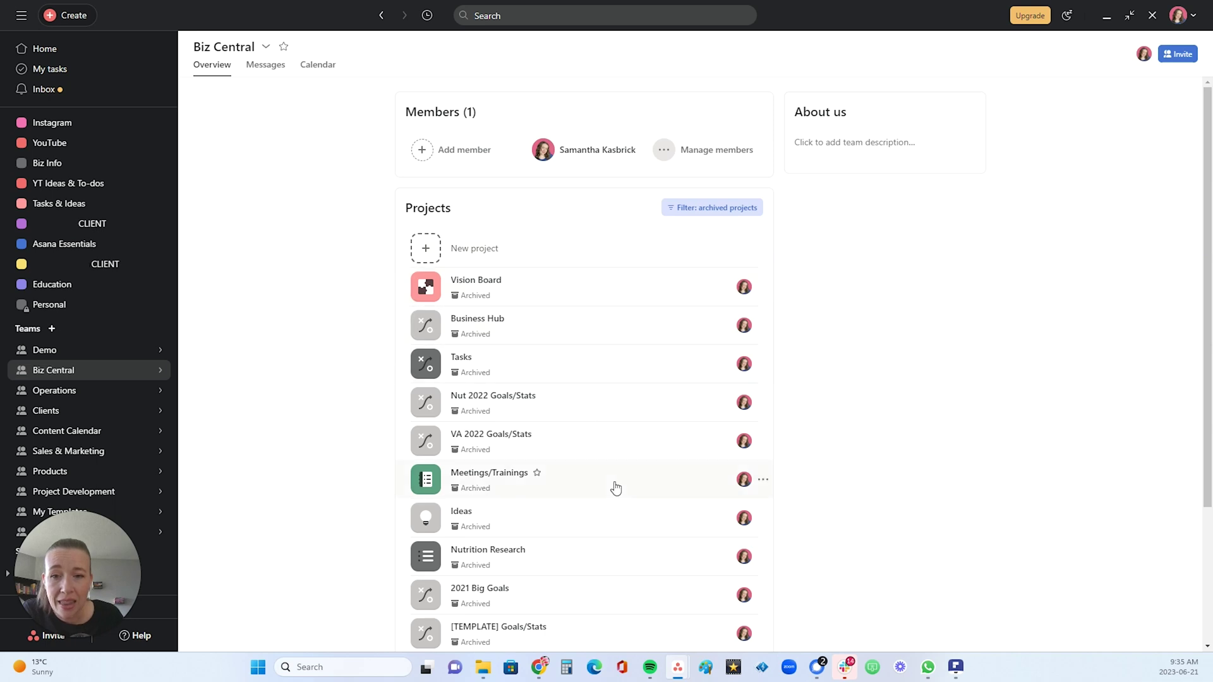
pyautogui.click(733, 213)
pyautogui.click(720, 233)
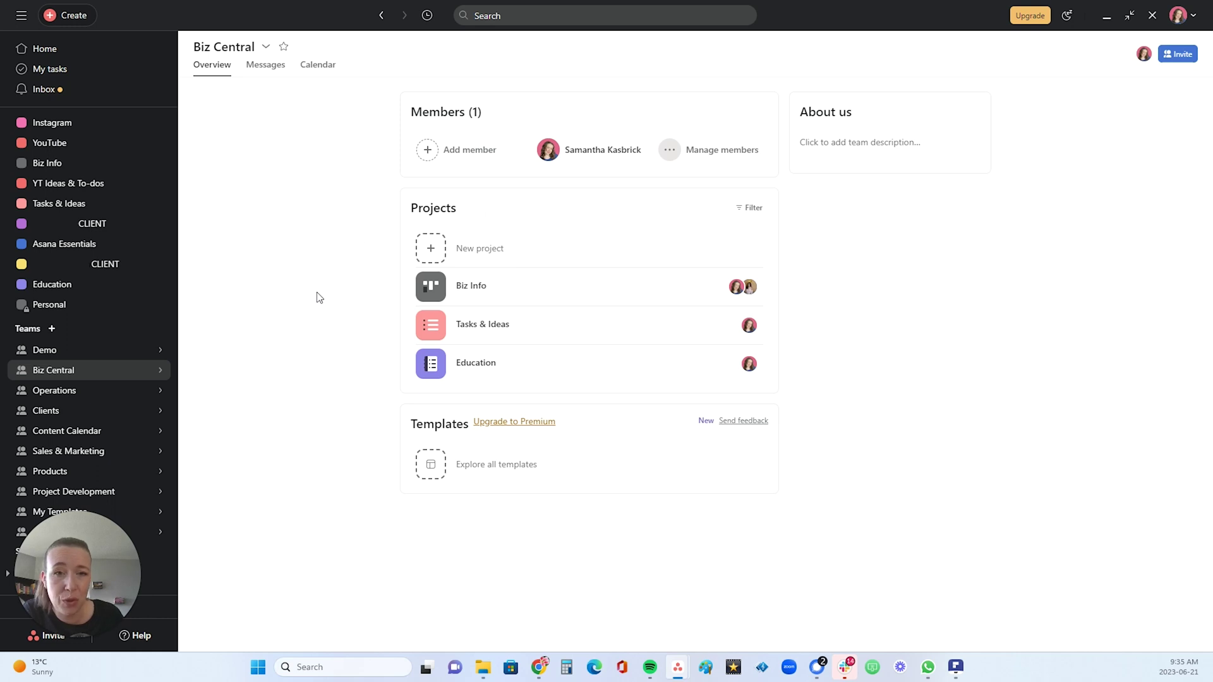
pyautogui.moveTo(100, 379)
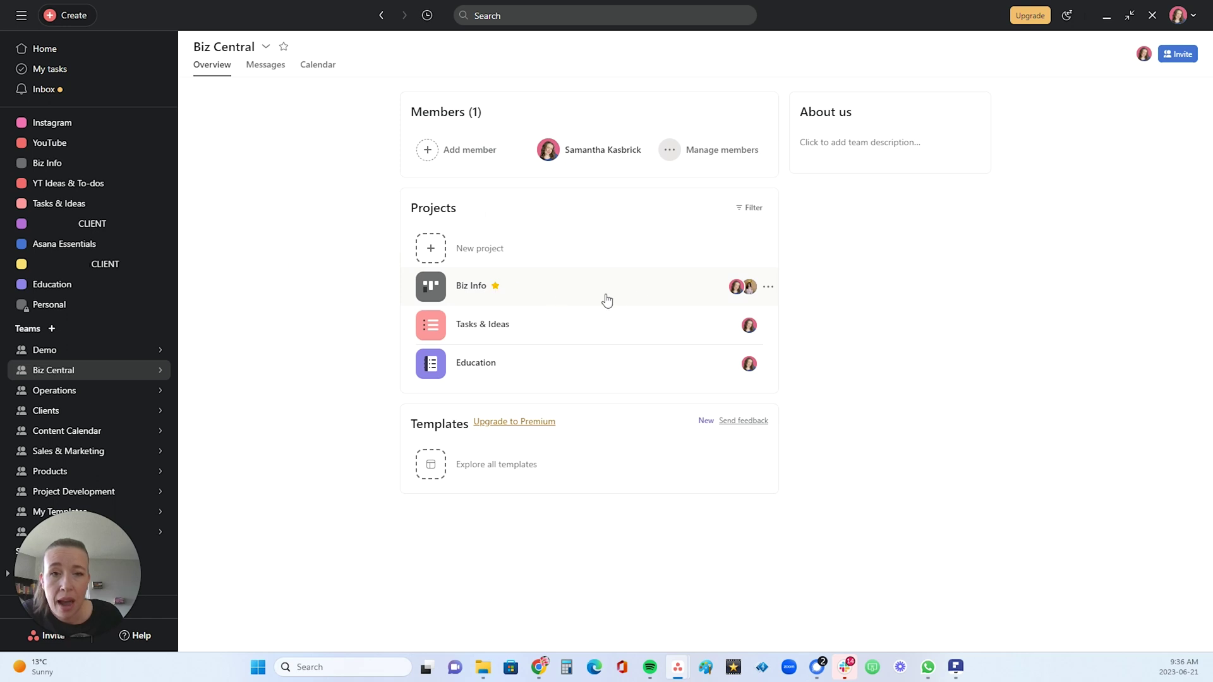
pyautogui.moveTo(770, 291)
pyautogui.mouseDown()
pyautogui.moveTo(767, 352)
pyautogui.moveTo(763, 285)
pyautogui.mouseUp()
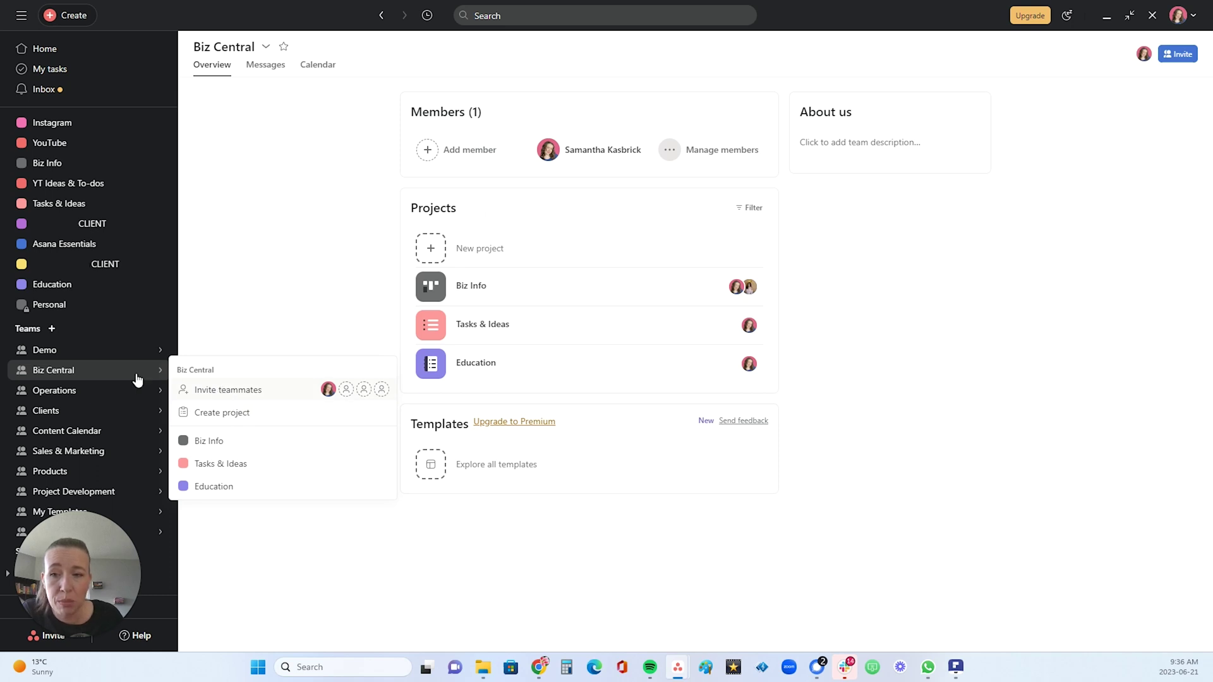
pyautogui.rightClick(99, 376)
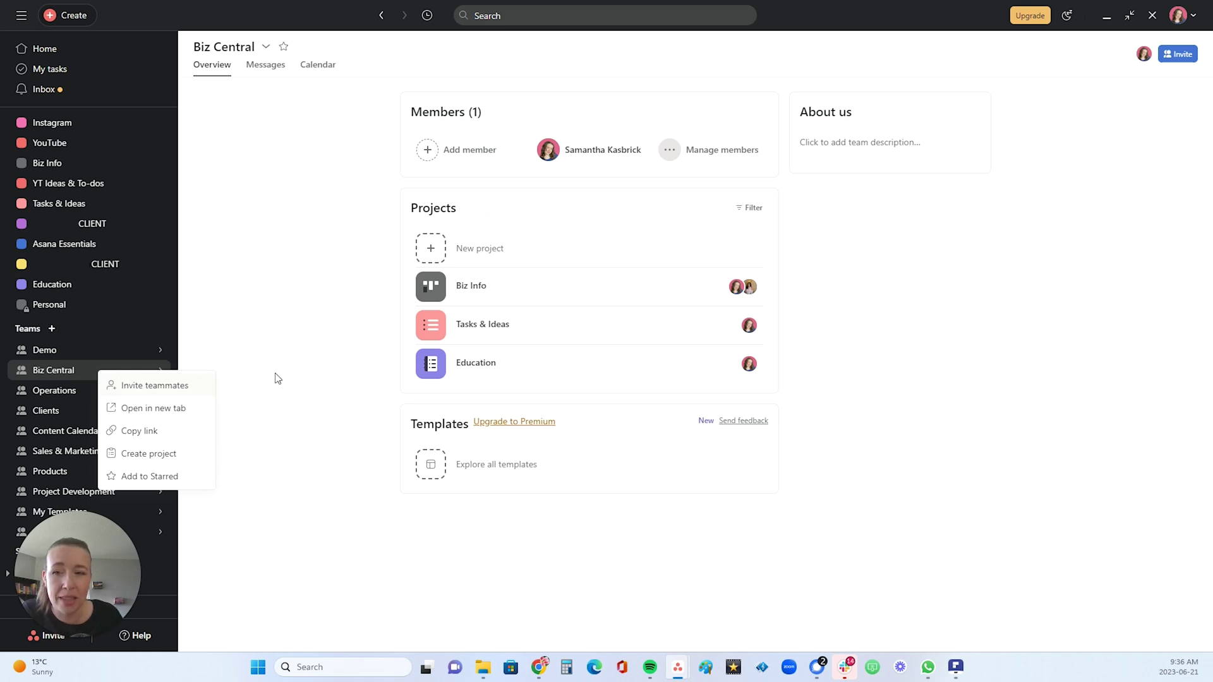
pyautogui.click(283, 349)
pyautogui.moveTo(88, 373)
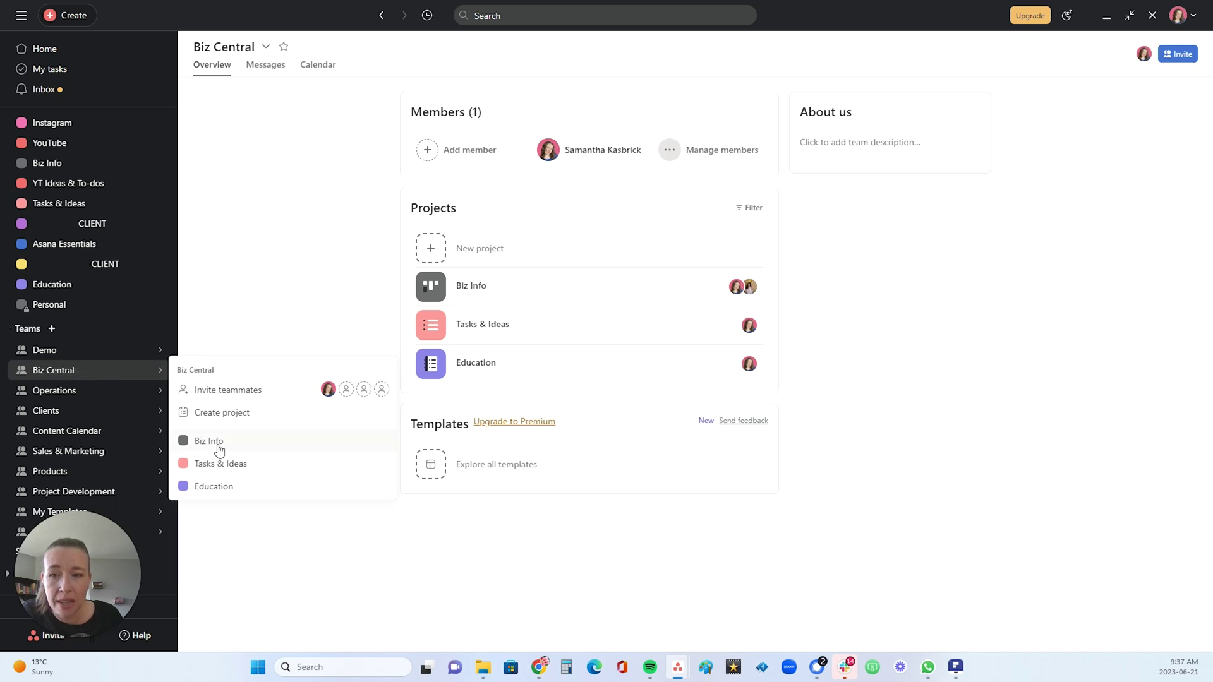
pyautogui.moveTo(108, 409)
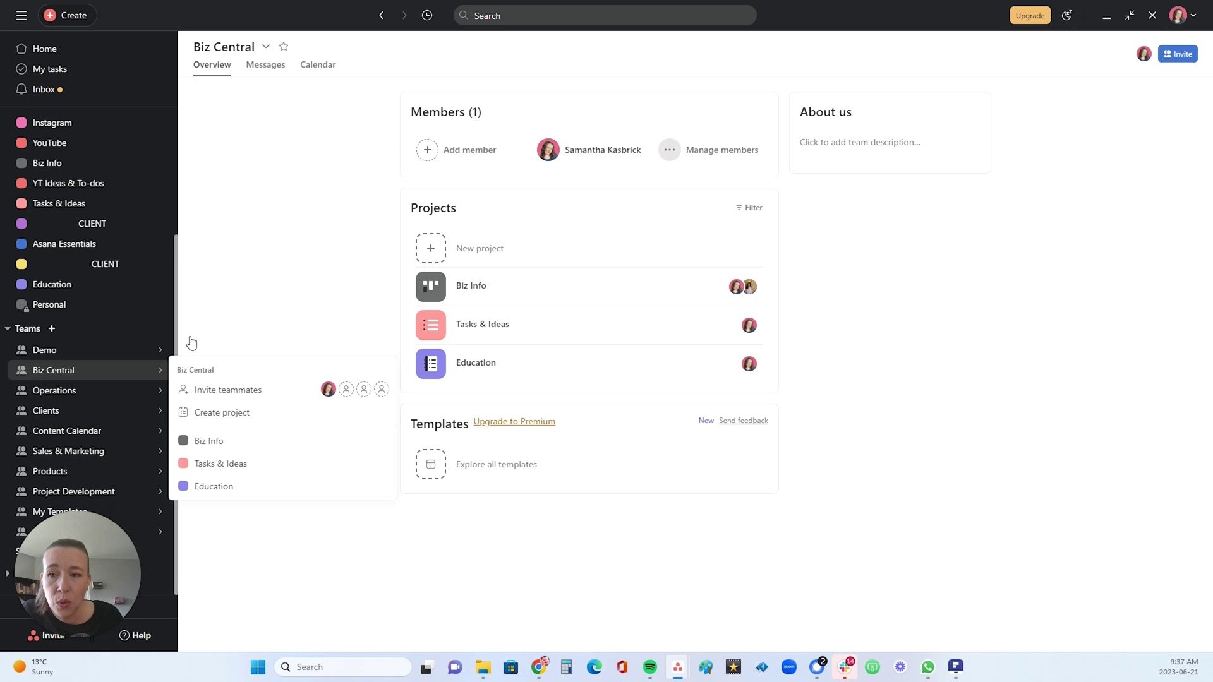
# - Check Biz Info's 'Move to another team' options, then open the Demo team's overview page
pyautogui.click(103, 371)
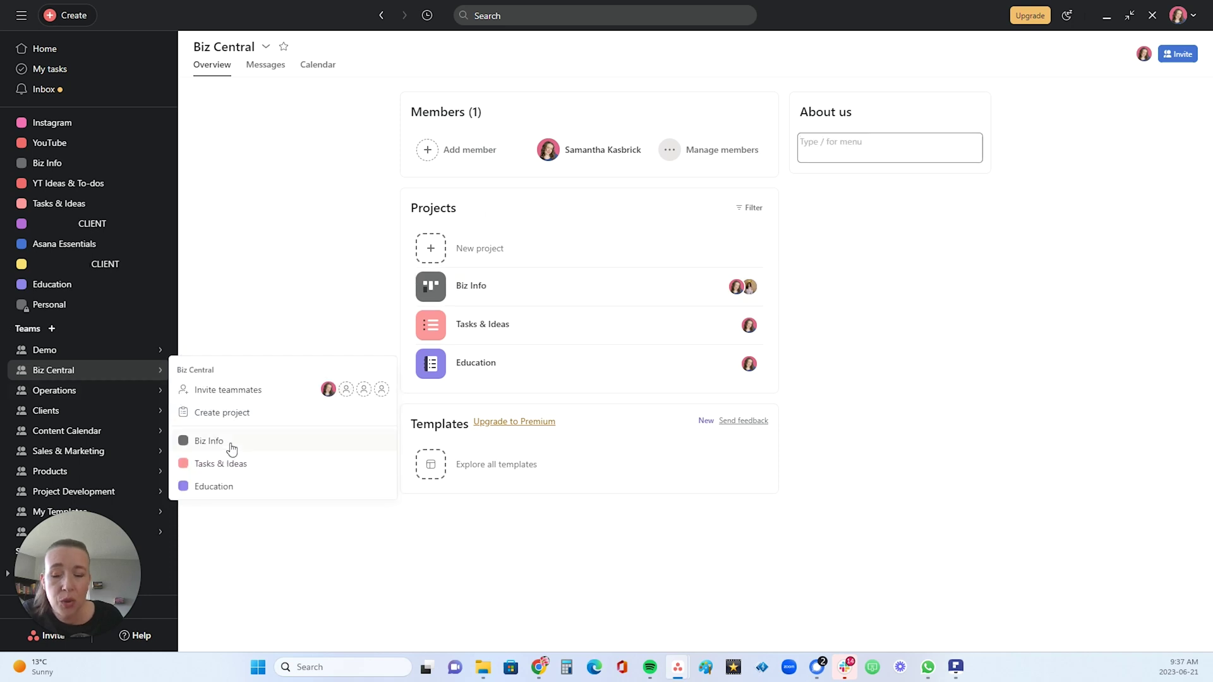
pyautogui.click(209, 442)
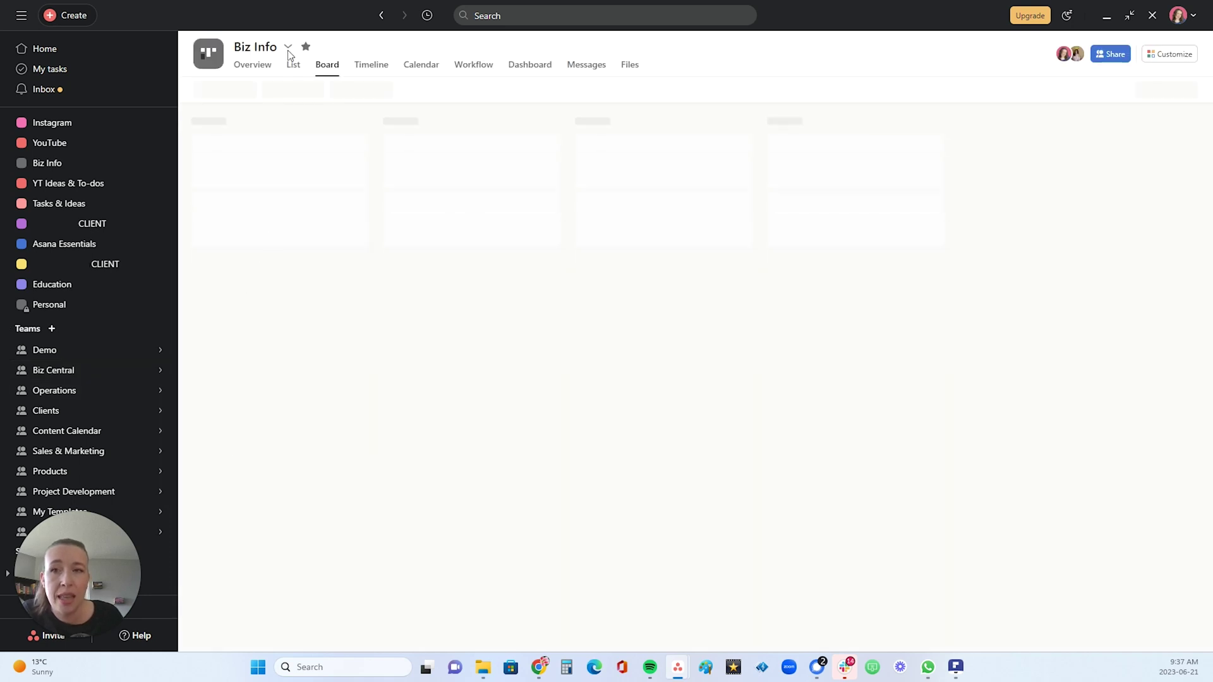
pyautogui.click(288, 48)
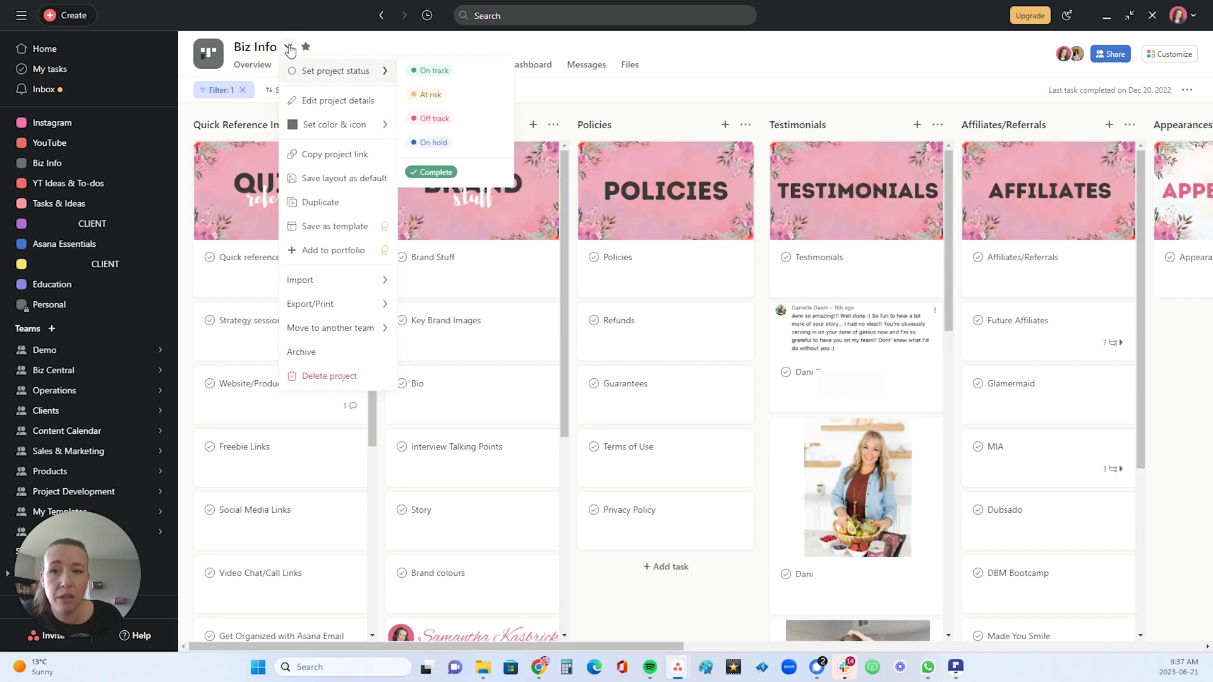
pyautogui.moveTo(335, 330)
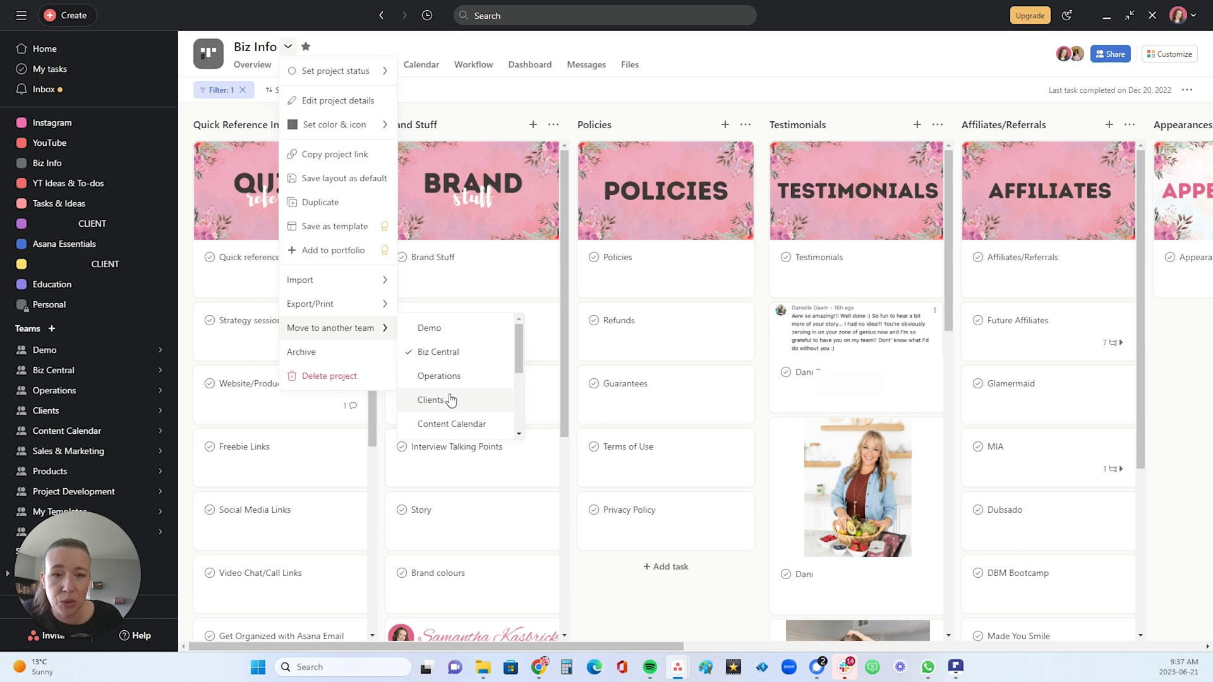
pyautogui.click(146, 350)
pyautogui.scroll(5, 162, 328)
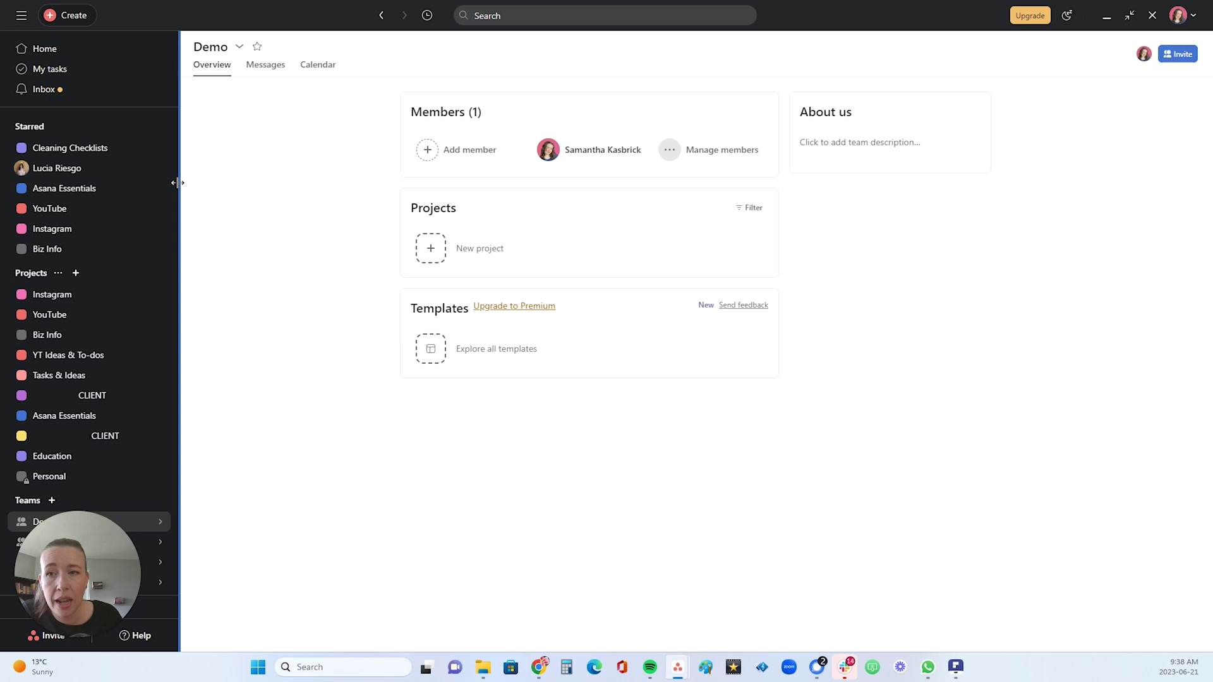
# - Try resizing the sidebar, then set Sidebar & topbar color to Gray under My settings > Display
pyautogui.moveTo(177, 183)
pyautogui.mouseDown()
pyautogui.moveTo(257, 190)
pyautogui.moveTo(141, 149)
pyautogui.moveTo(178, 164)
pyautogui.mouseUp()
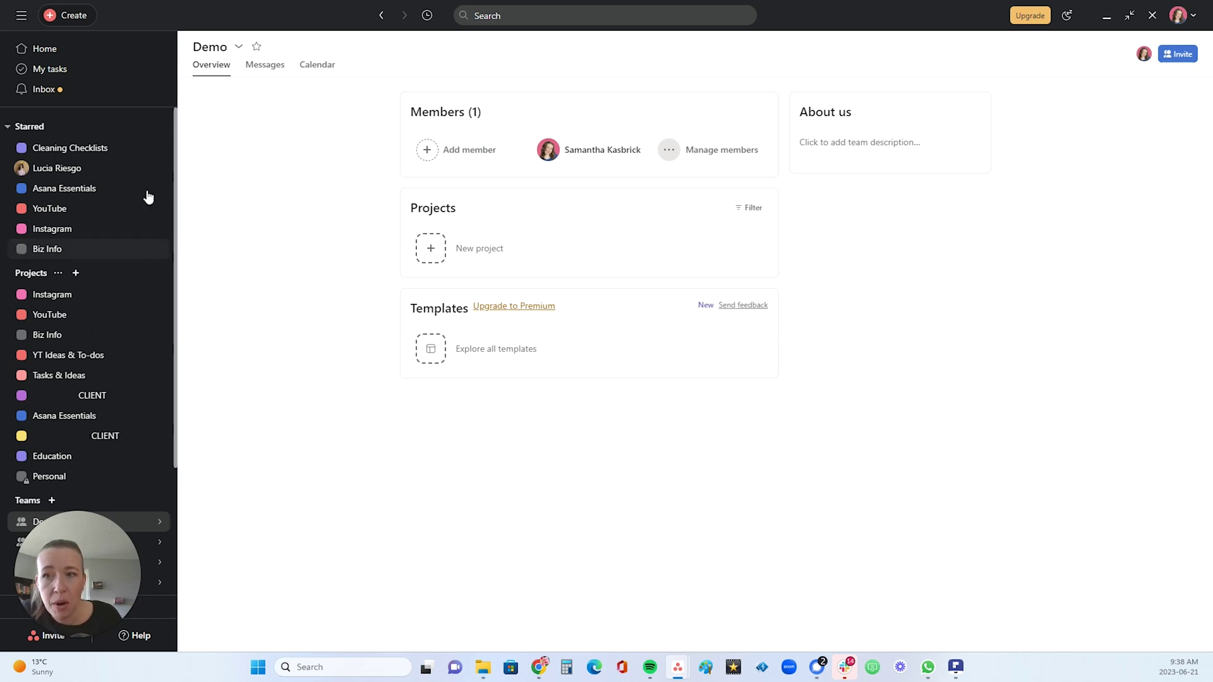
pyautogui.click(1179, 17)
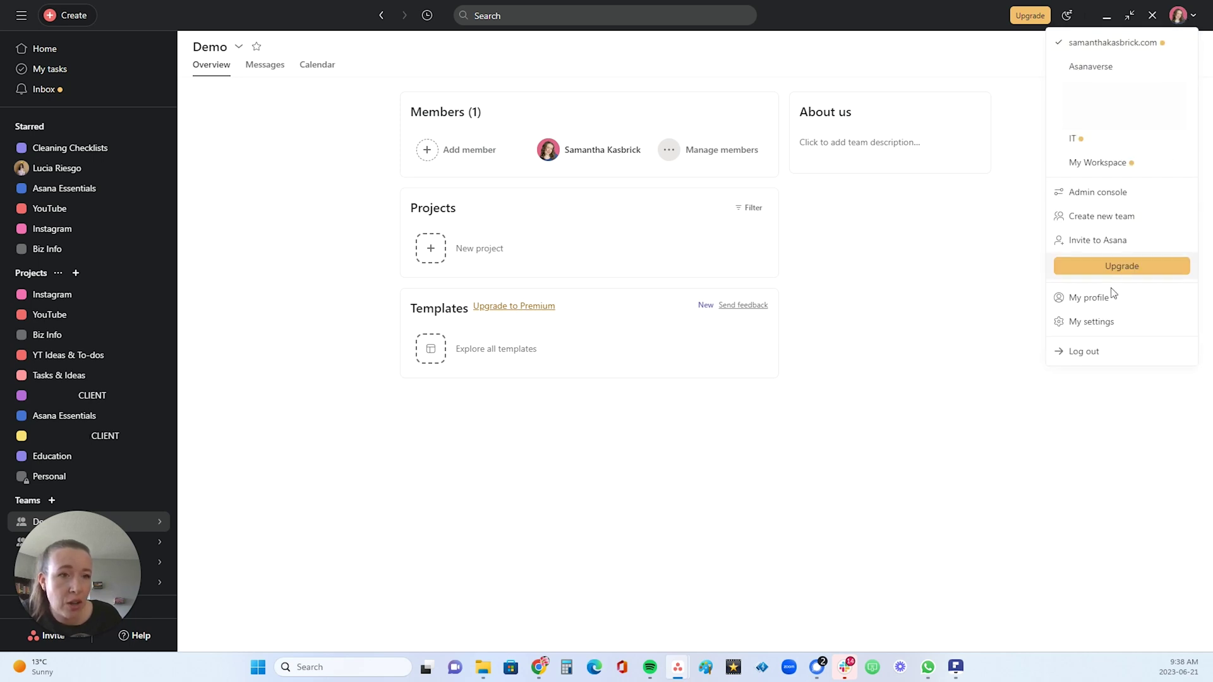
pyautogui.click(1101, 327)
pyautogui.click(701, 125)
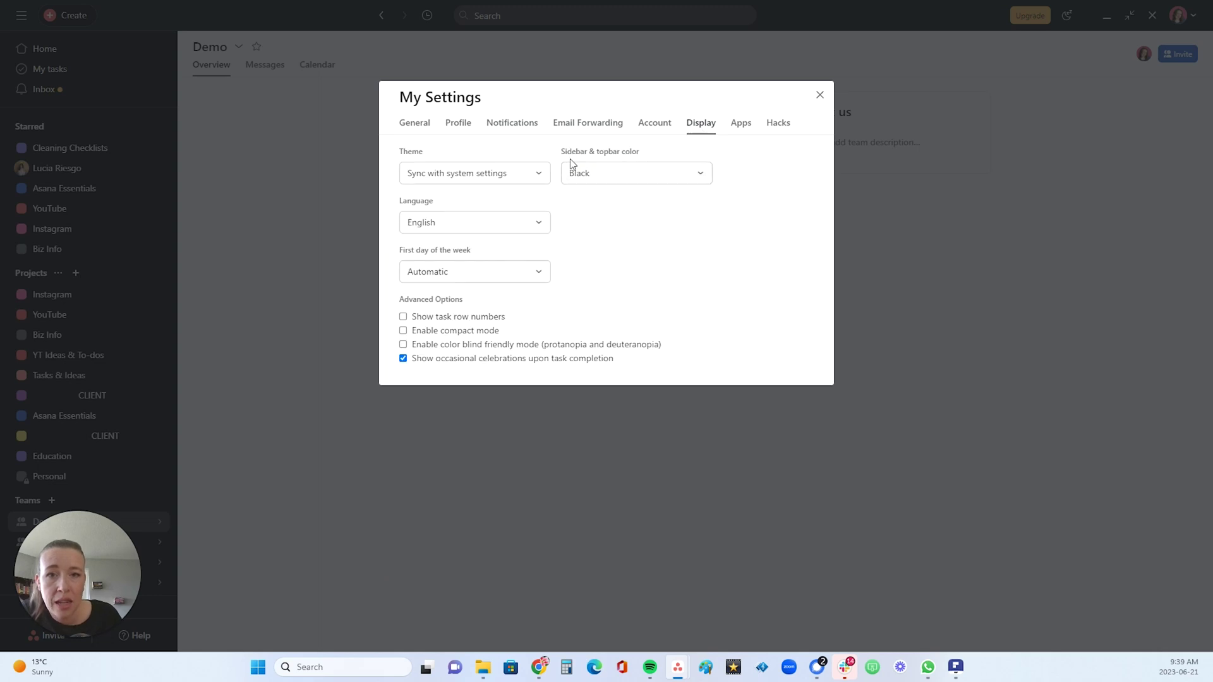
pyautogui.click(637, 176)
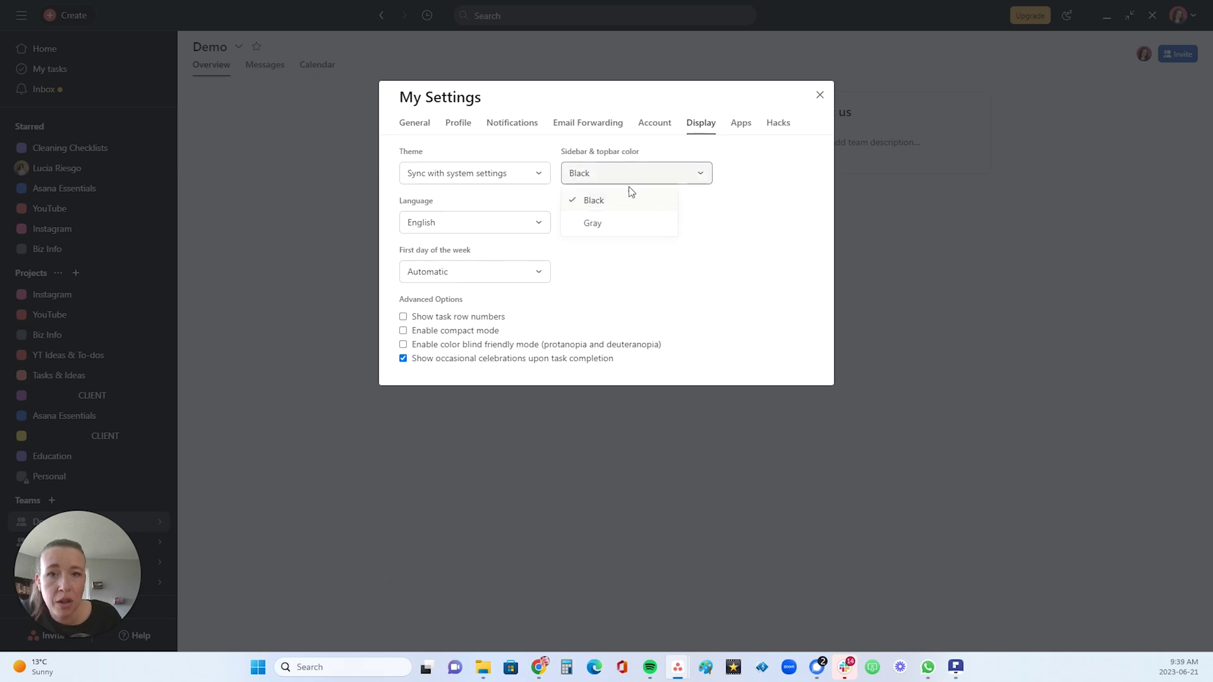
pyautogui.click(622, 226)
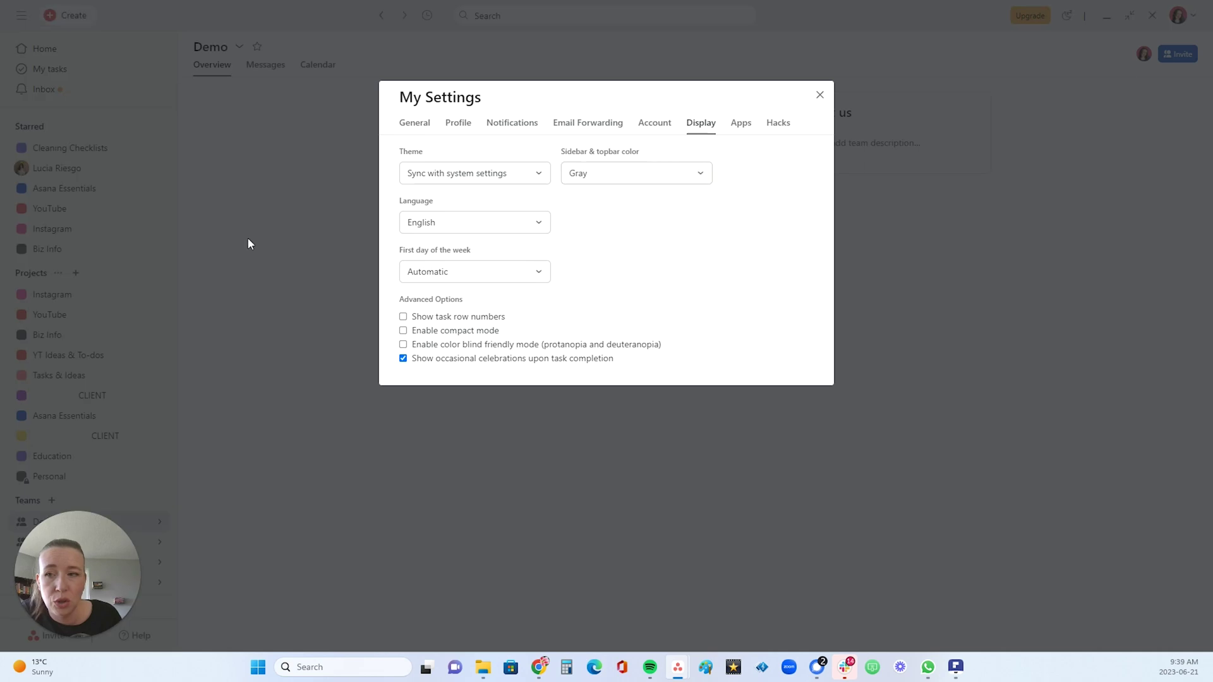
# - Close My Settings, leaving the sidebar and top bar gray on the Demo team overview
pyautogui.click(821, 95)
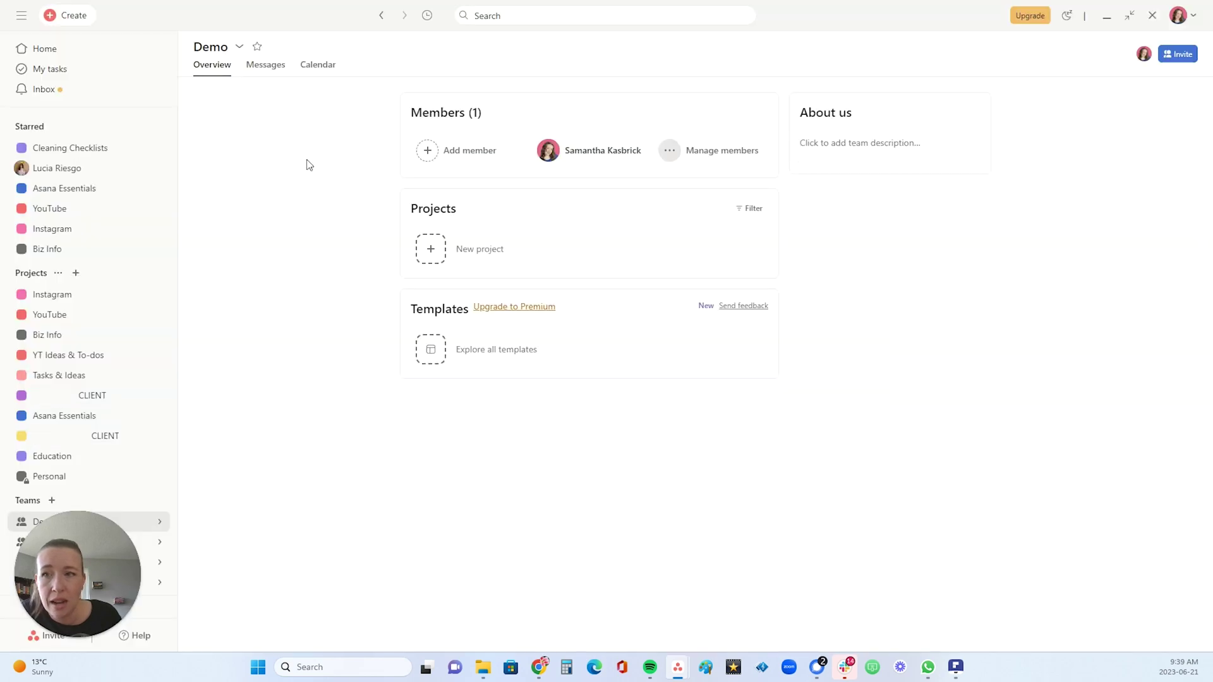